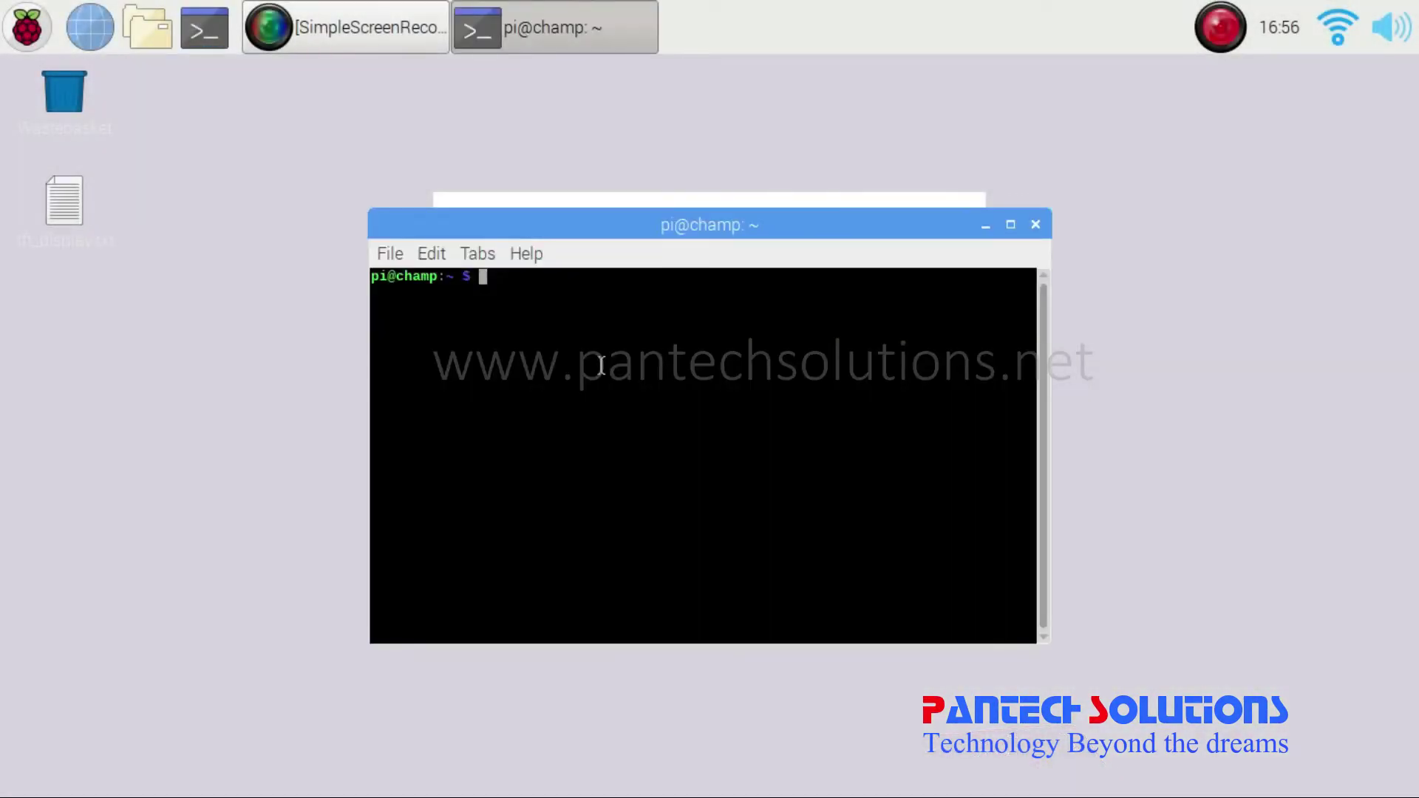
Change into '/home/pi/Code/Attendance System' and launch data_set_creation.py, entering the name champ.
{"action": "key", "text": "Up"}
{"action": "key", "text": "Up"}
{"action": "key", "text": "Up"}
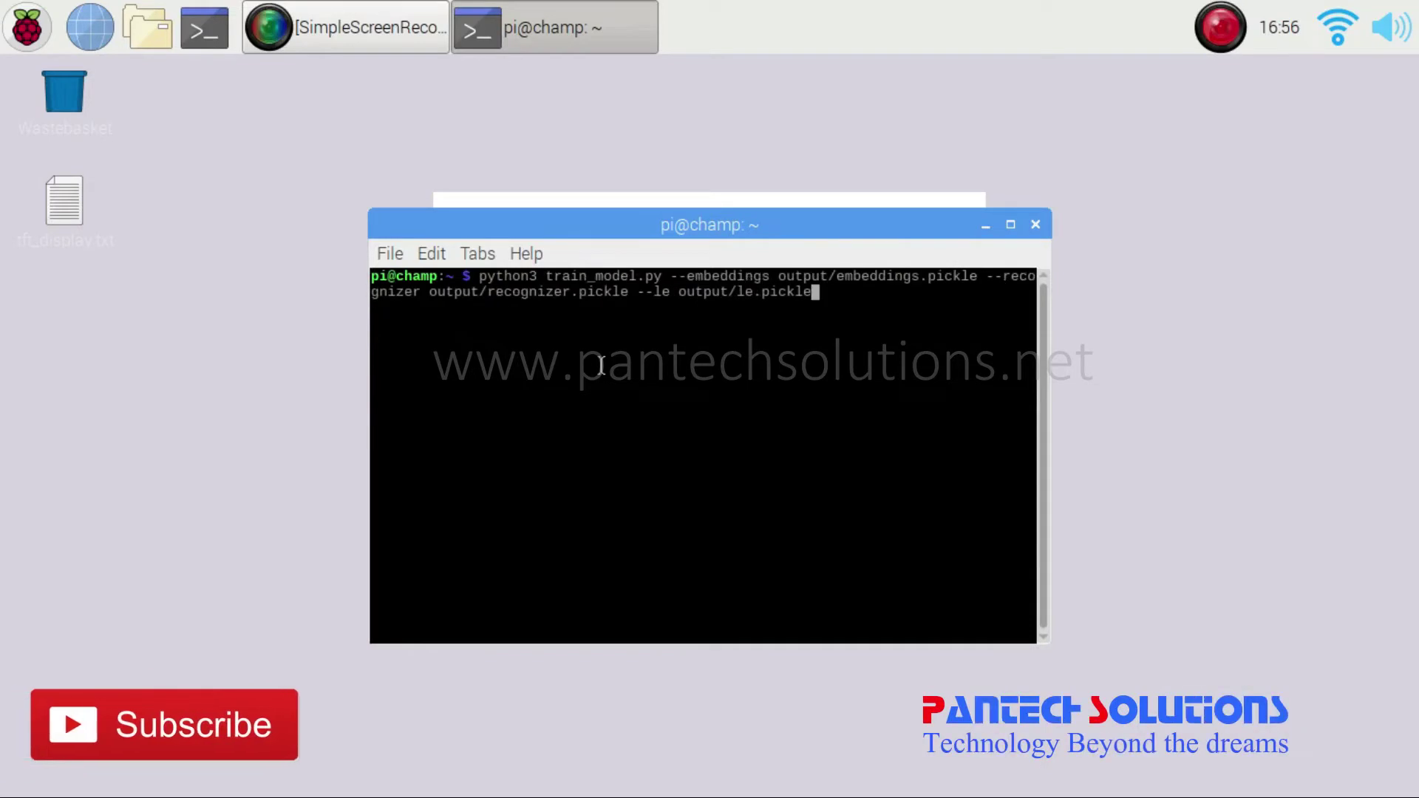
{"action": "key", "text": "Up"}
{"action": "key", "text": "Up"}
{"action": "key", "text": "Up"}
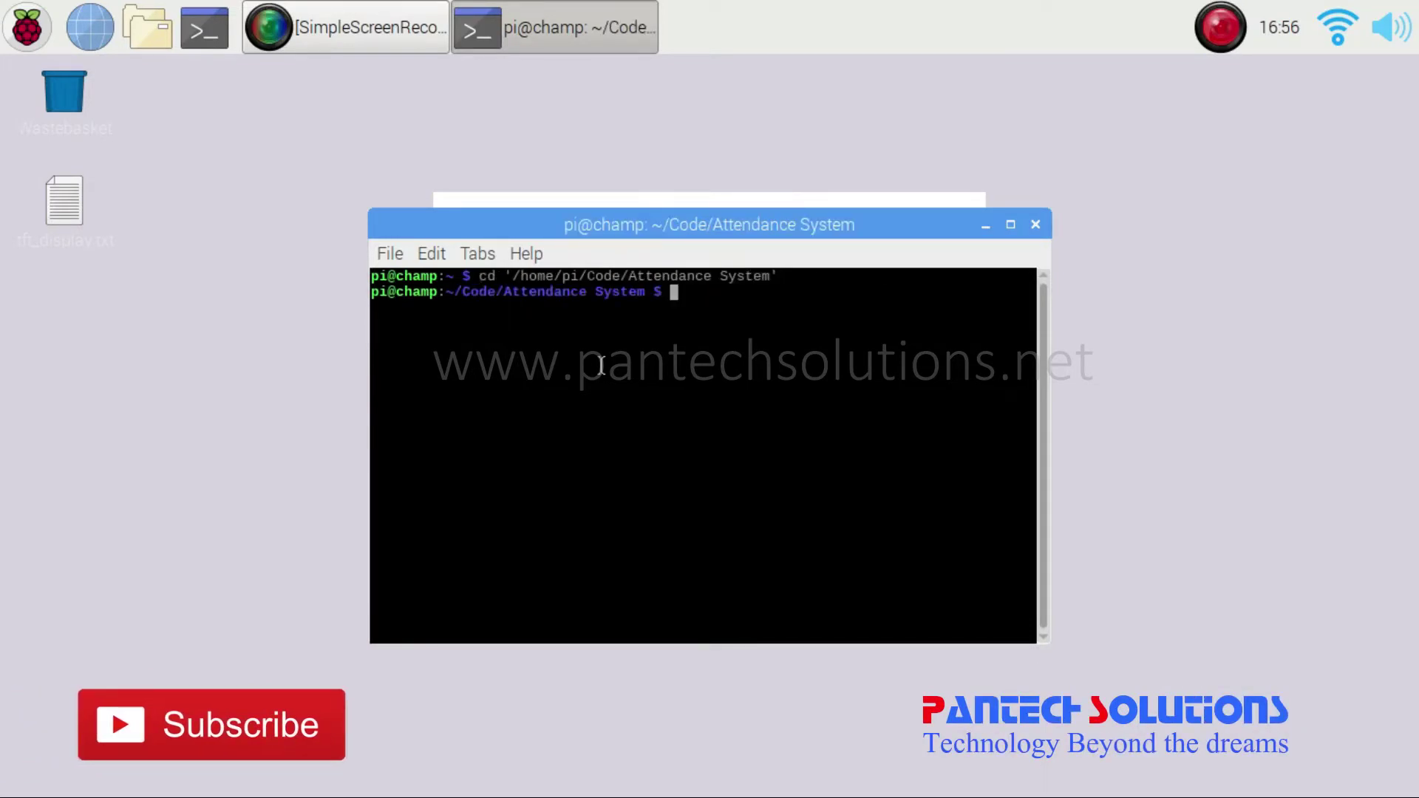
{"action": "key", "text": "Up"}
{"action": "key", "text": "Up"}
{"action": "key", "text": "Down"}
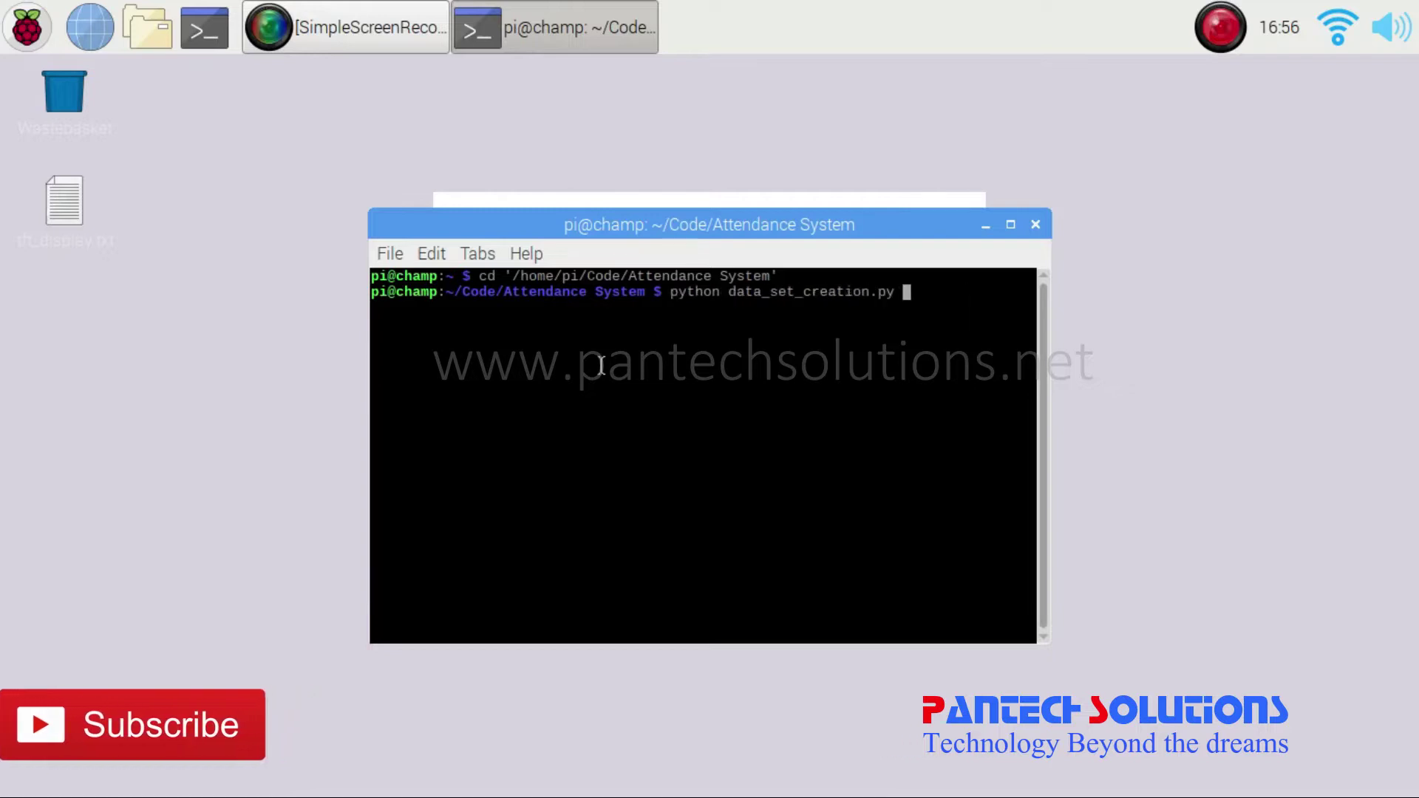
{"action": "key", "text": "Up"}
{"action": "key", "text": "Down"}
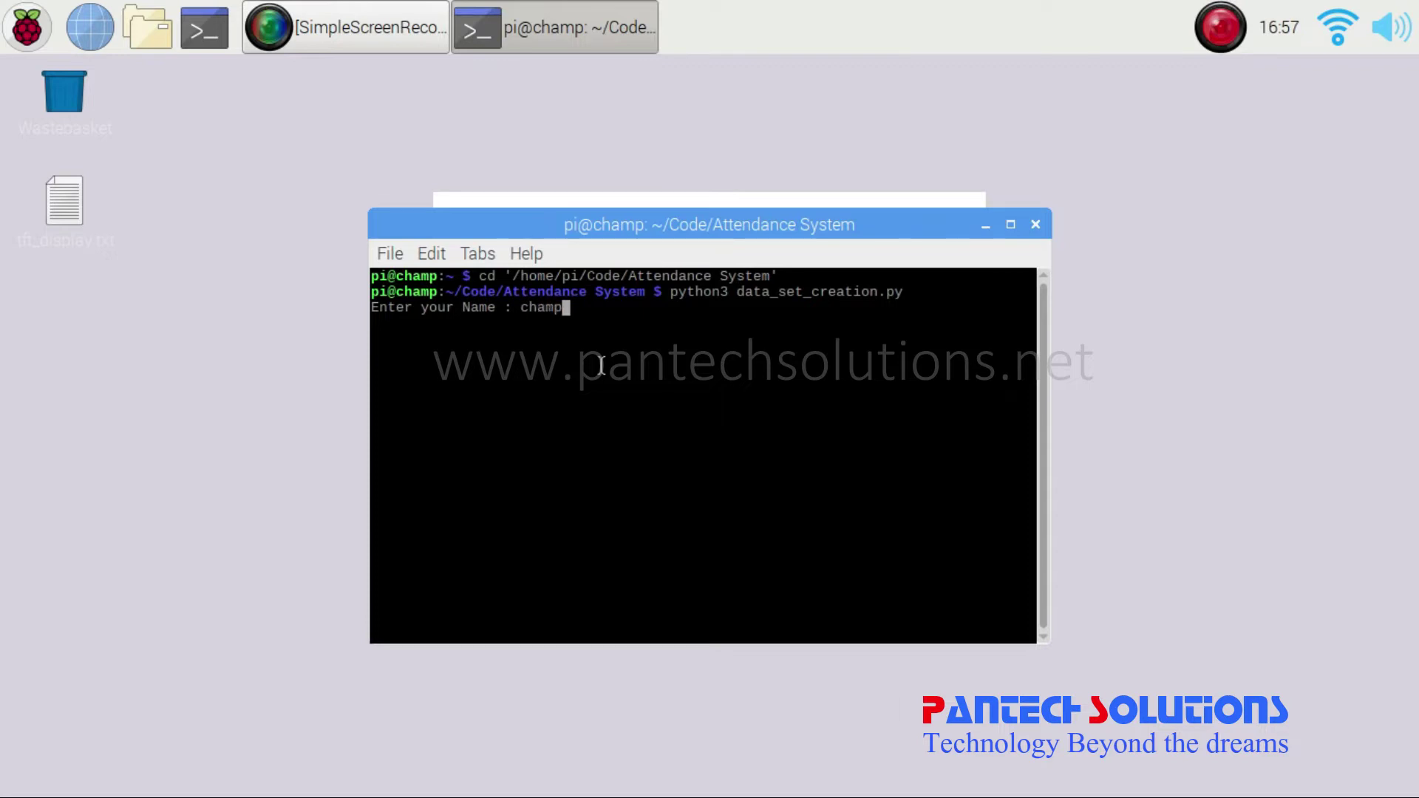
Submit the name champ and roll number 143050 to start capturing face images.
{"action": "key", "text": "Return"}
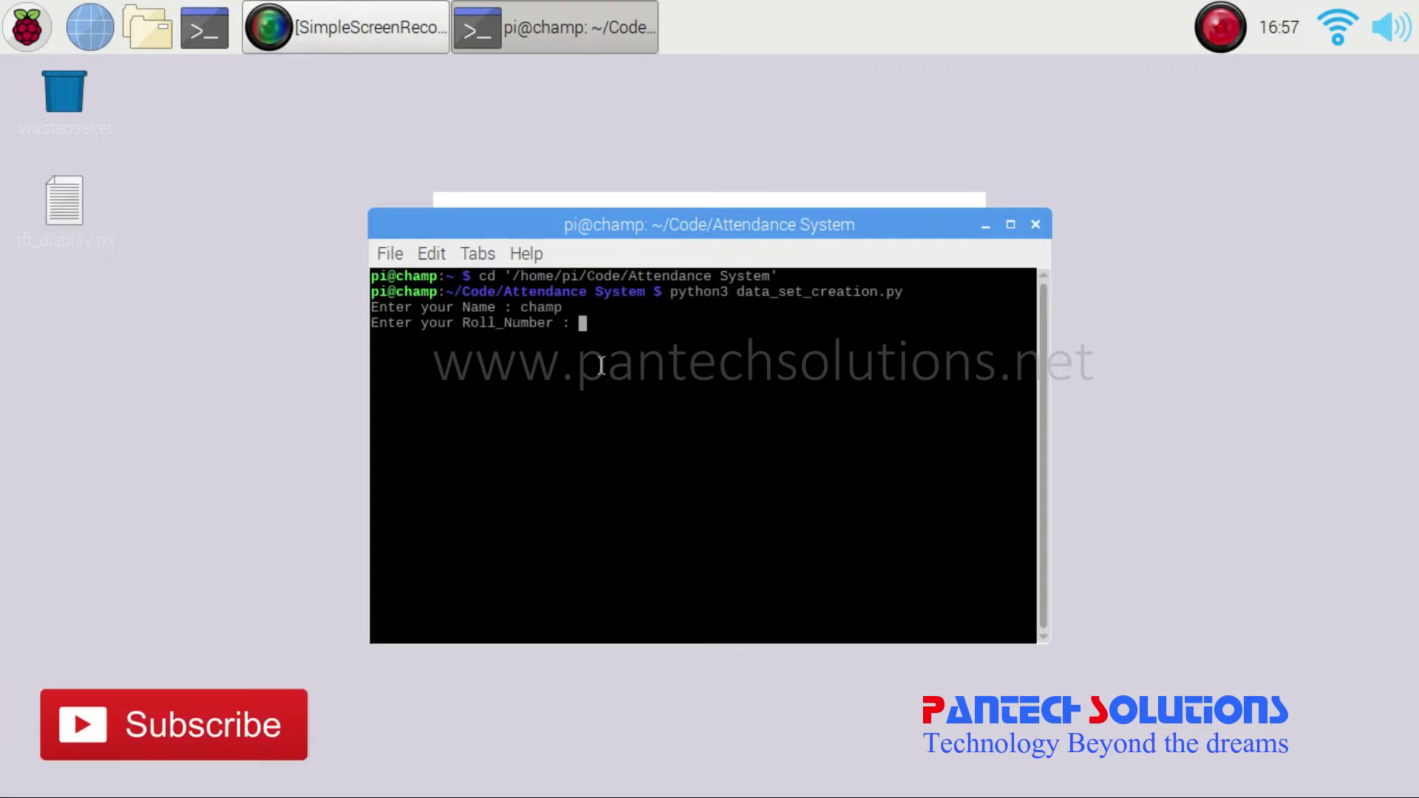
{"action": "type", "text": "143050"}
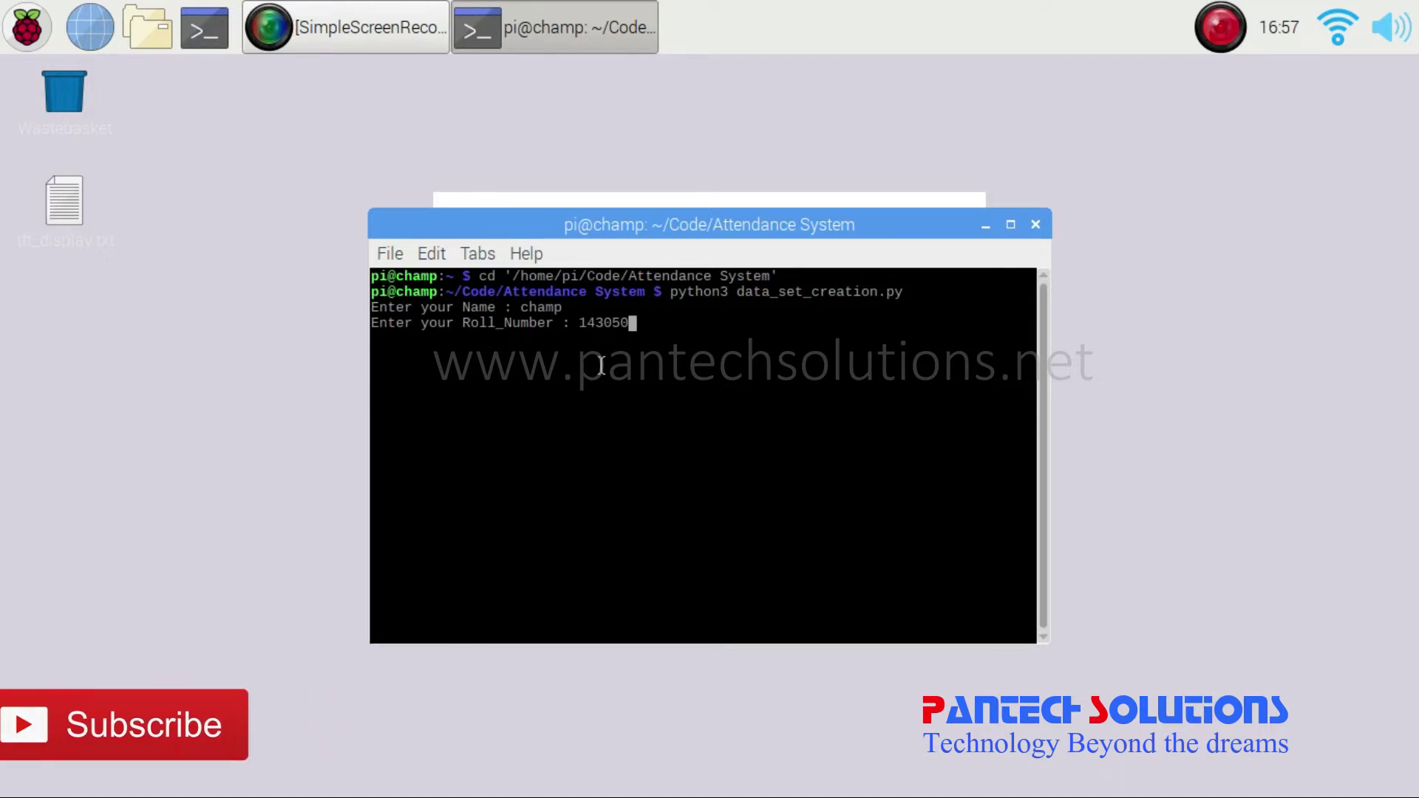
{"action": "key", "text": "Return"}
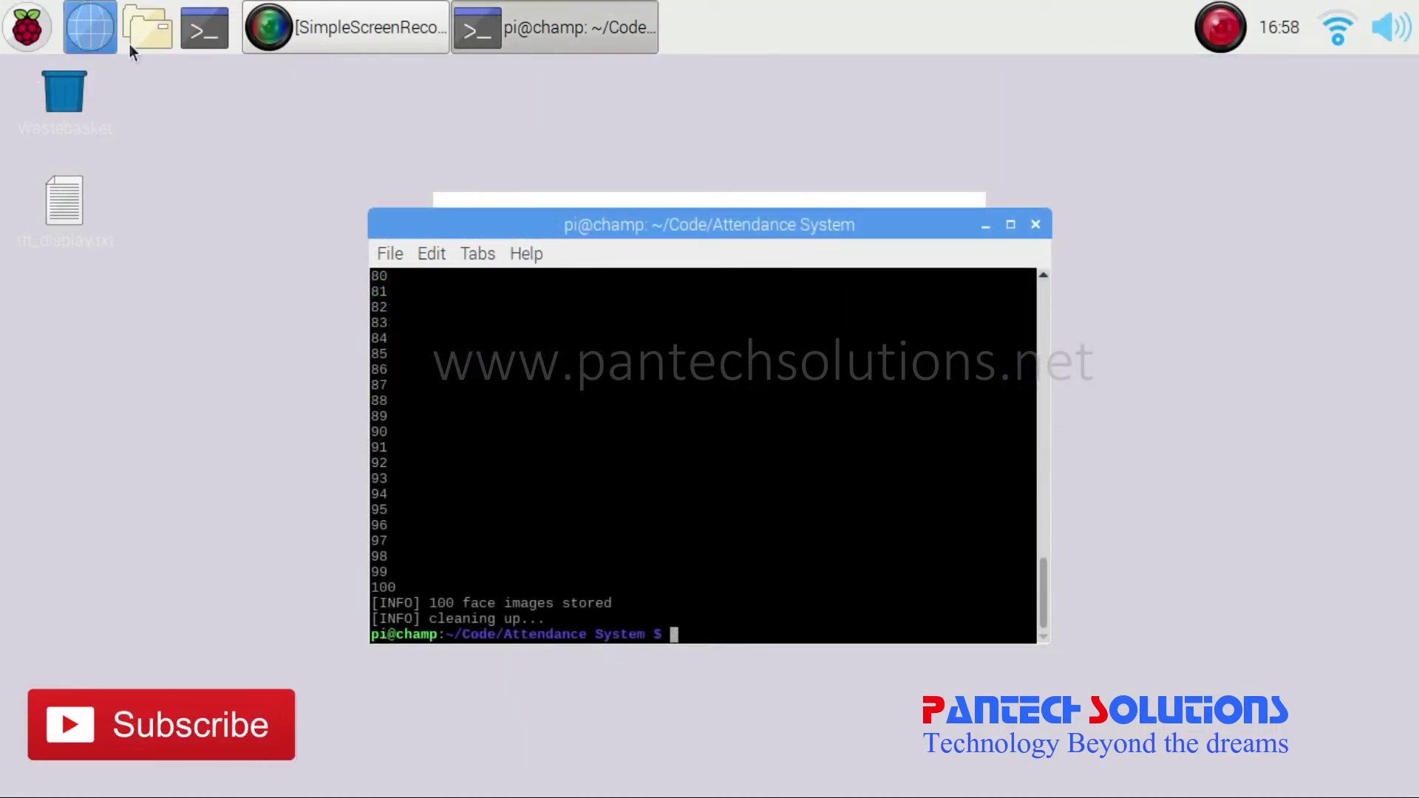
In the file manager, browse to the Attendance System dataset and open the champ folder.
{"action": "left_click", "coordinate": [149, 34]}
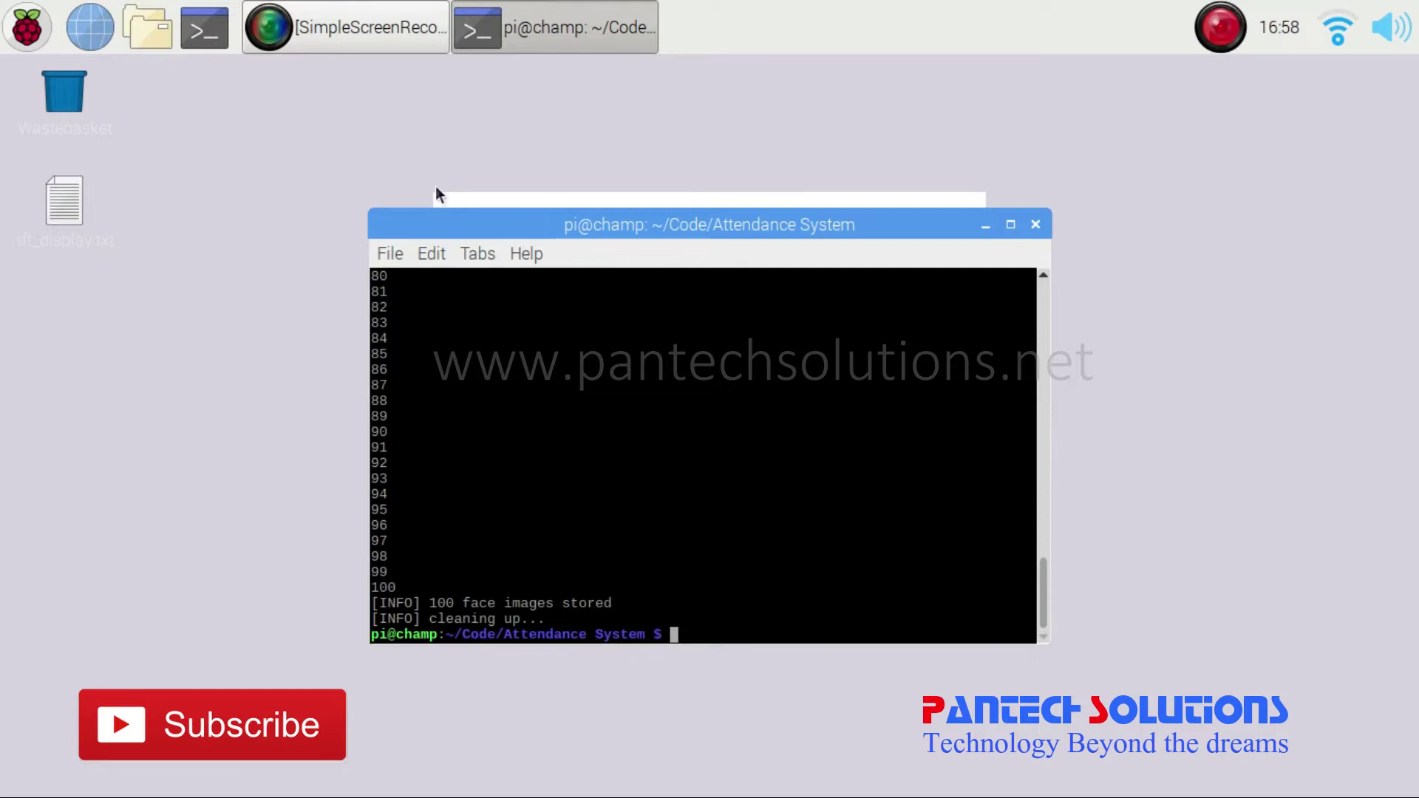
{"action": "double_click", "coordinate": [443, 217]}
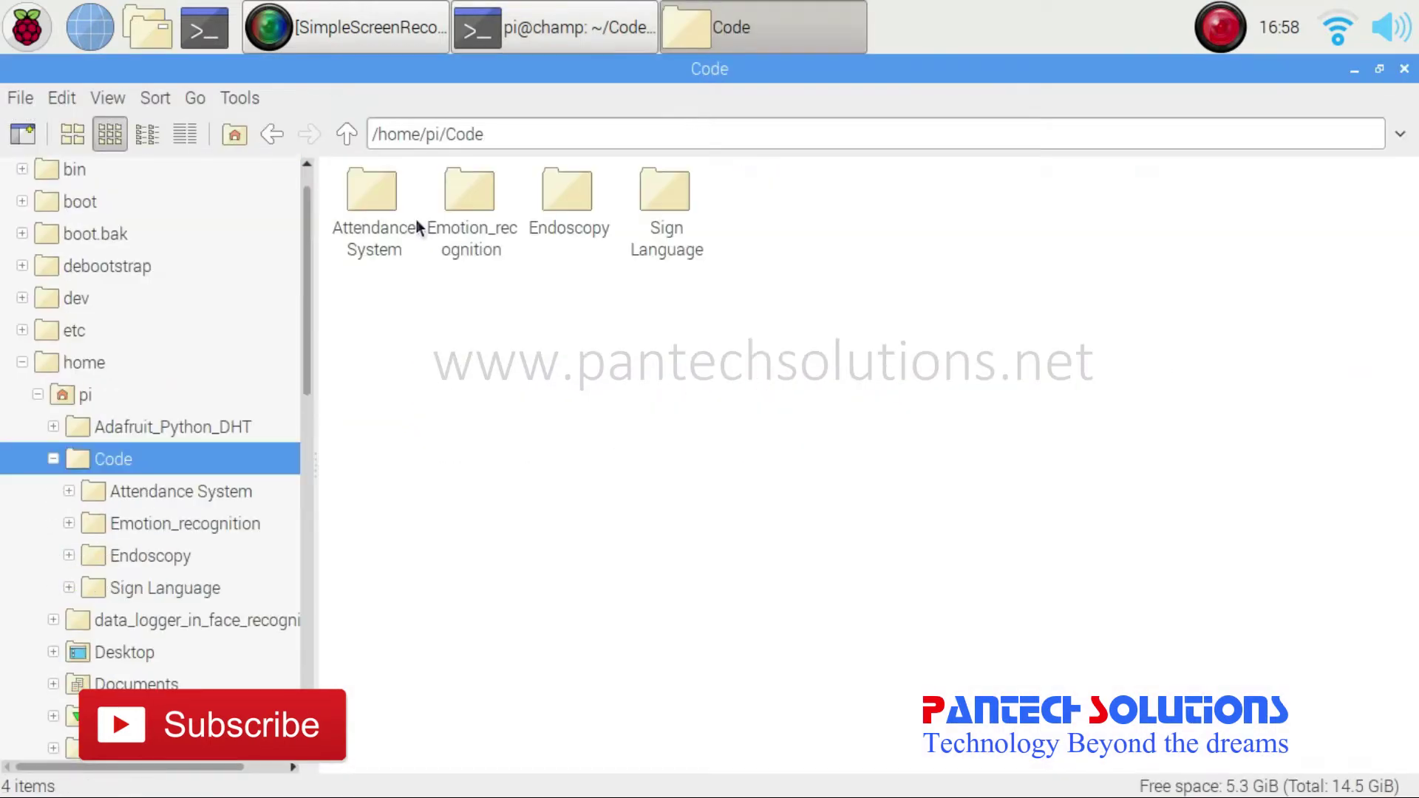
{"action": "double_click", "coordinate": [379, 187]}
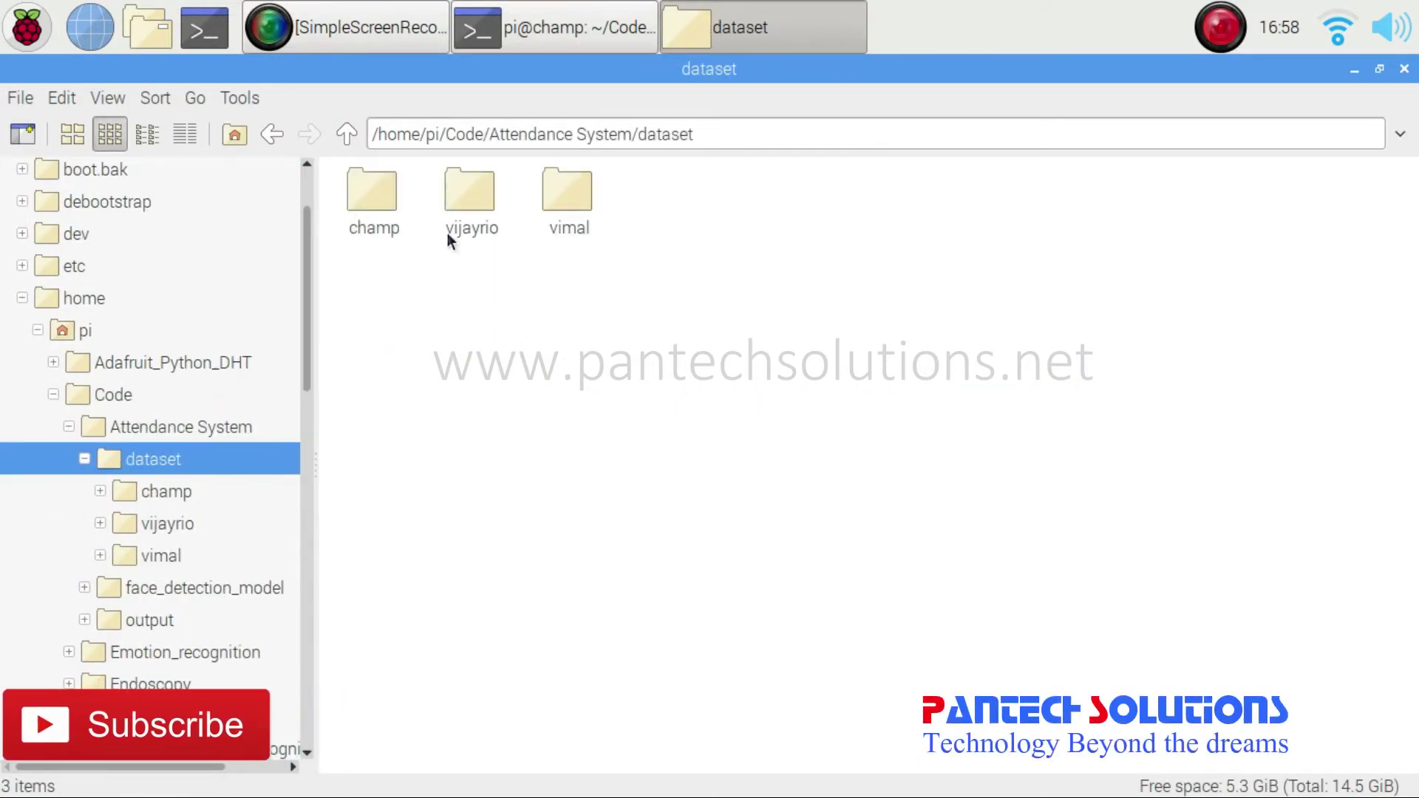
{"action": "double_click", "coordinate": [374, 193]}
{"action": "scroll", "coordinate": [763, 314], "scroll_direction": "down", "scroll_amount": 3}
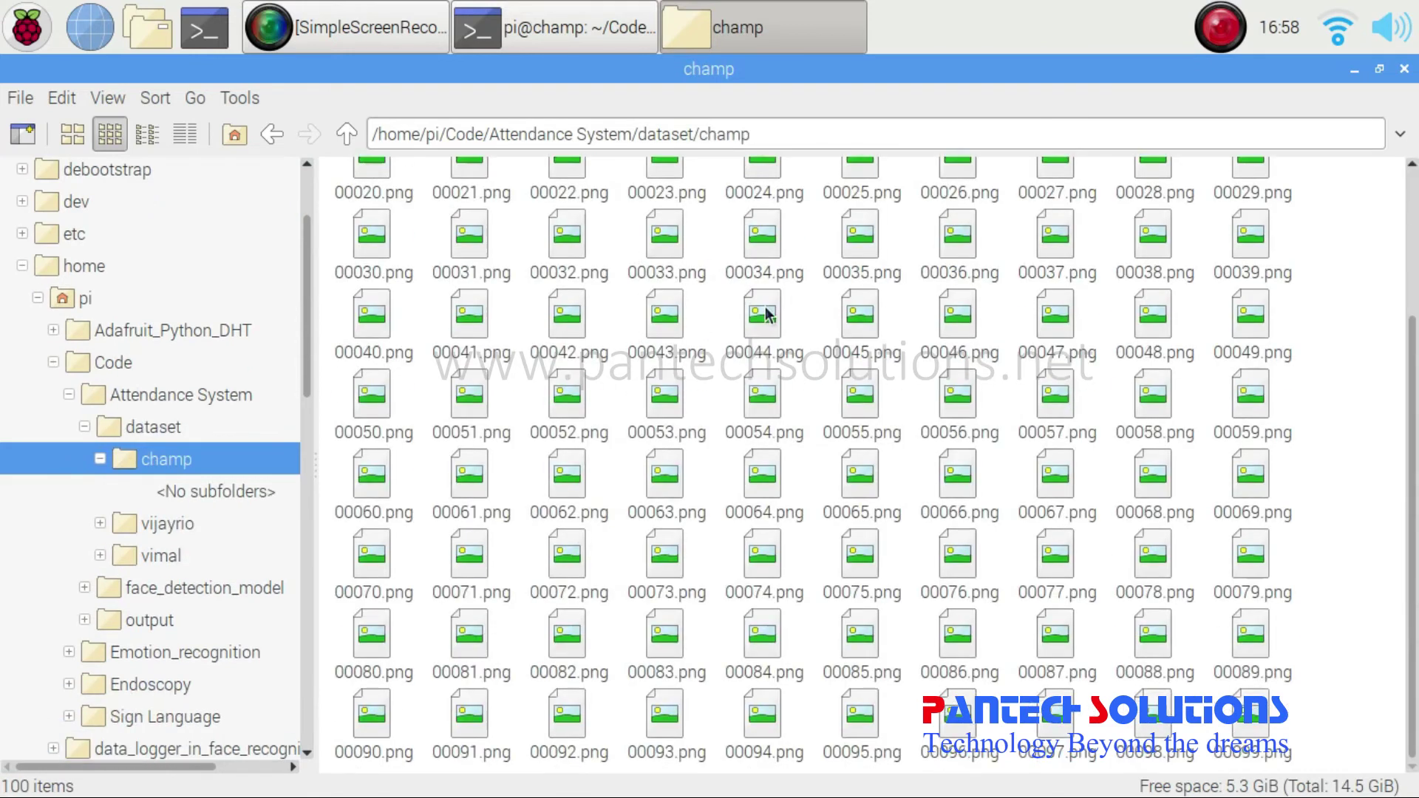
Open the vijayrio folder and preview its first face image, 00000.png.
{"action": "key", "text": "BackSpace"}
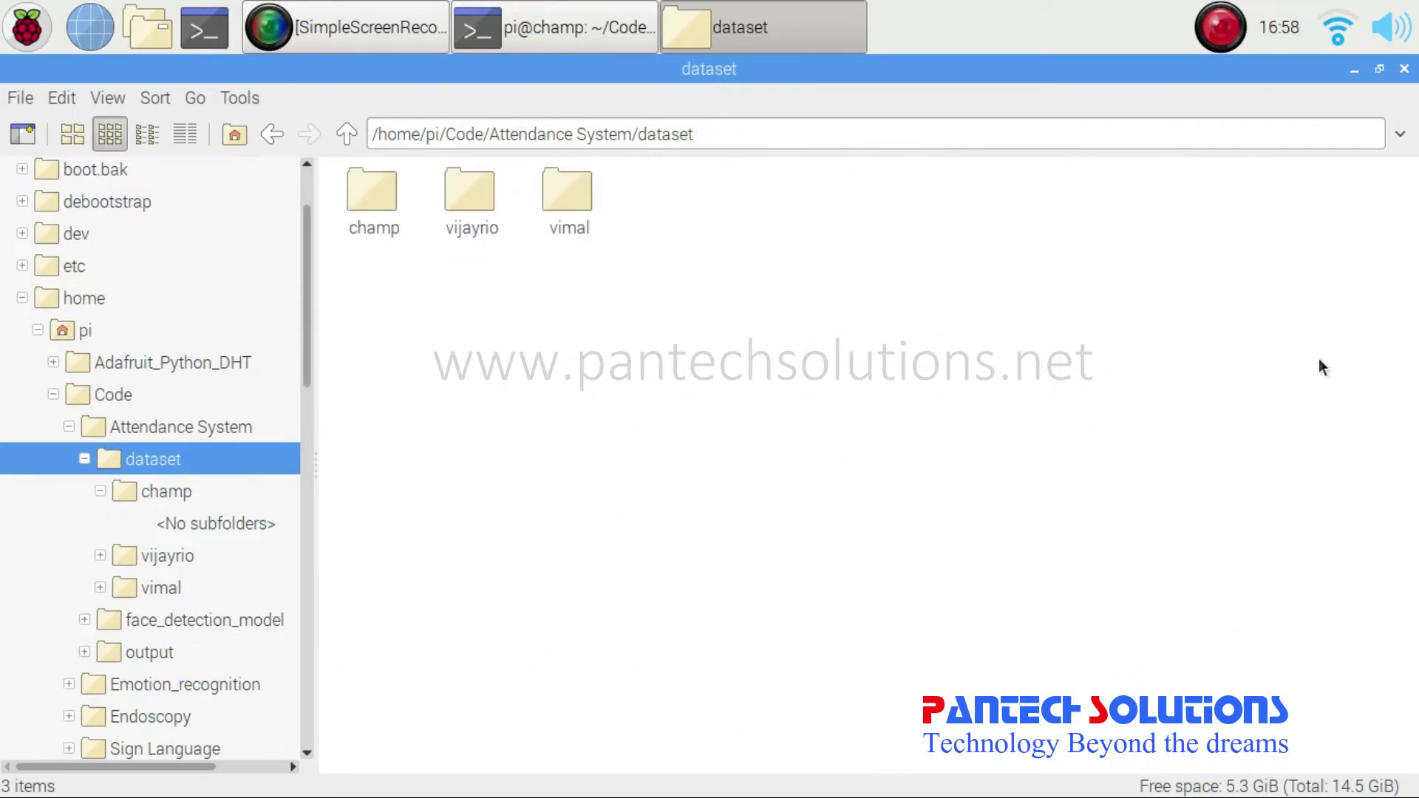
{"action": "key", "text": "Right"}
{"action": "key", "text": "Right"}
{"action": "key", "text": "Return"}
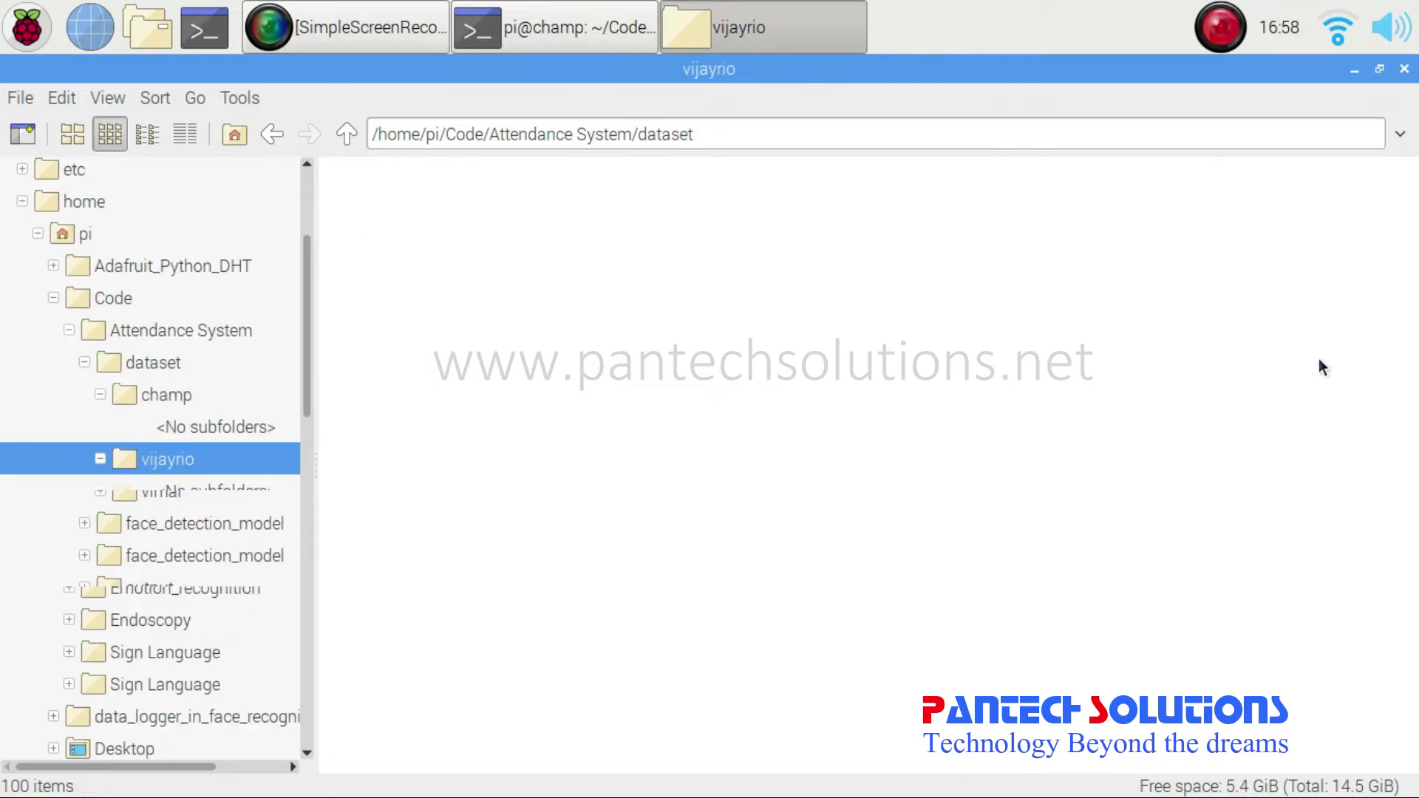
{"action": "key", "text": "Right"}
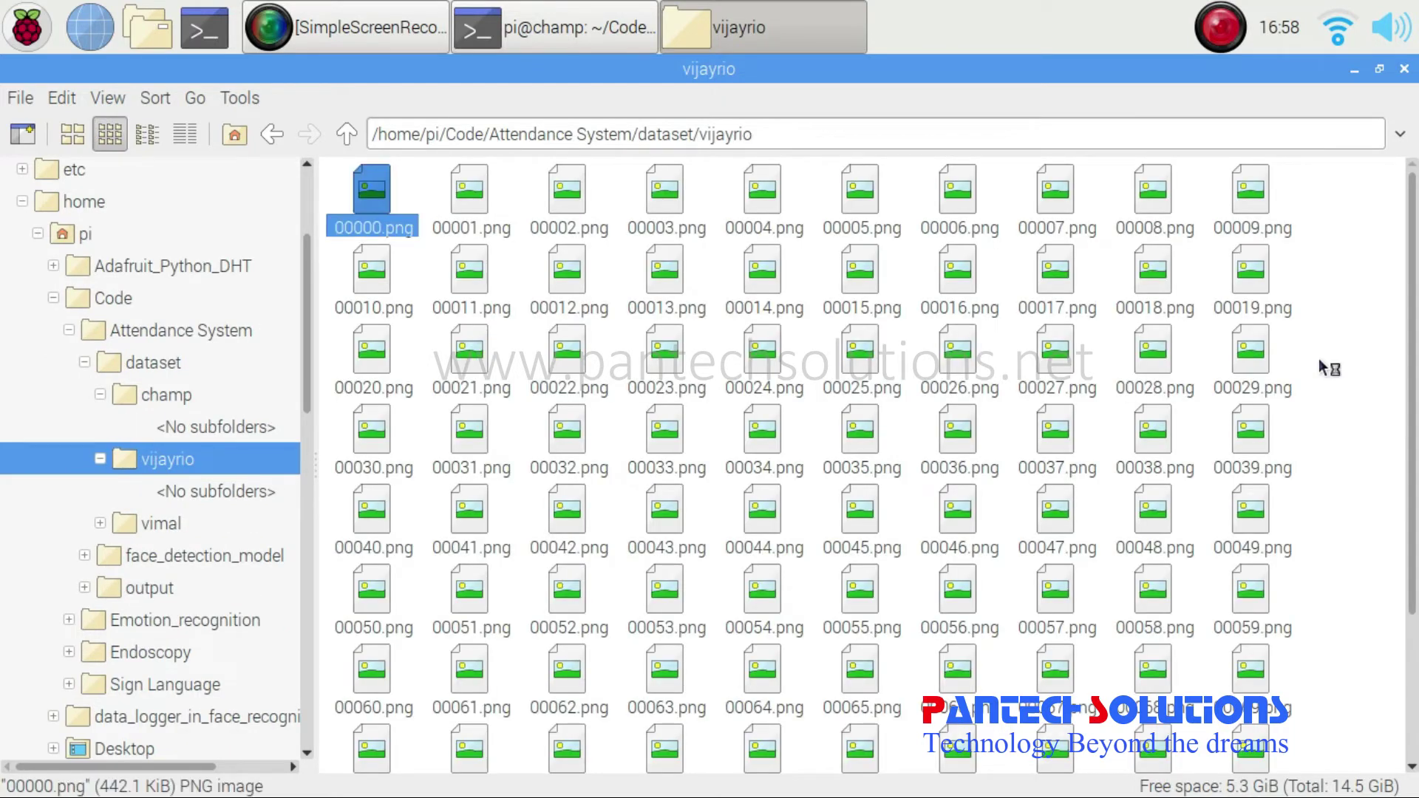
{"action": "key", "text": "Return"}
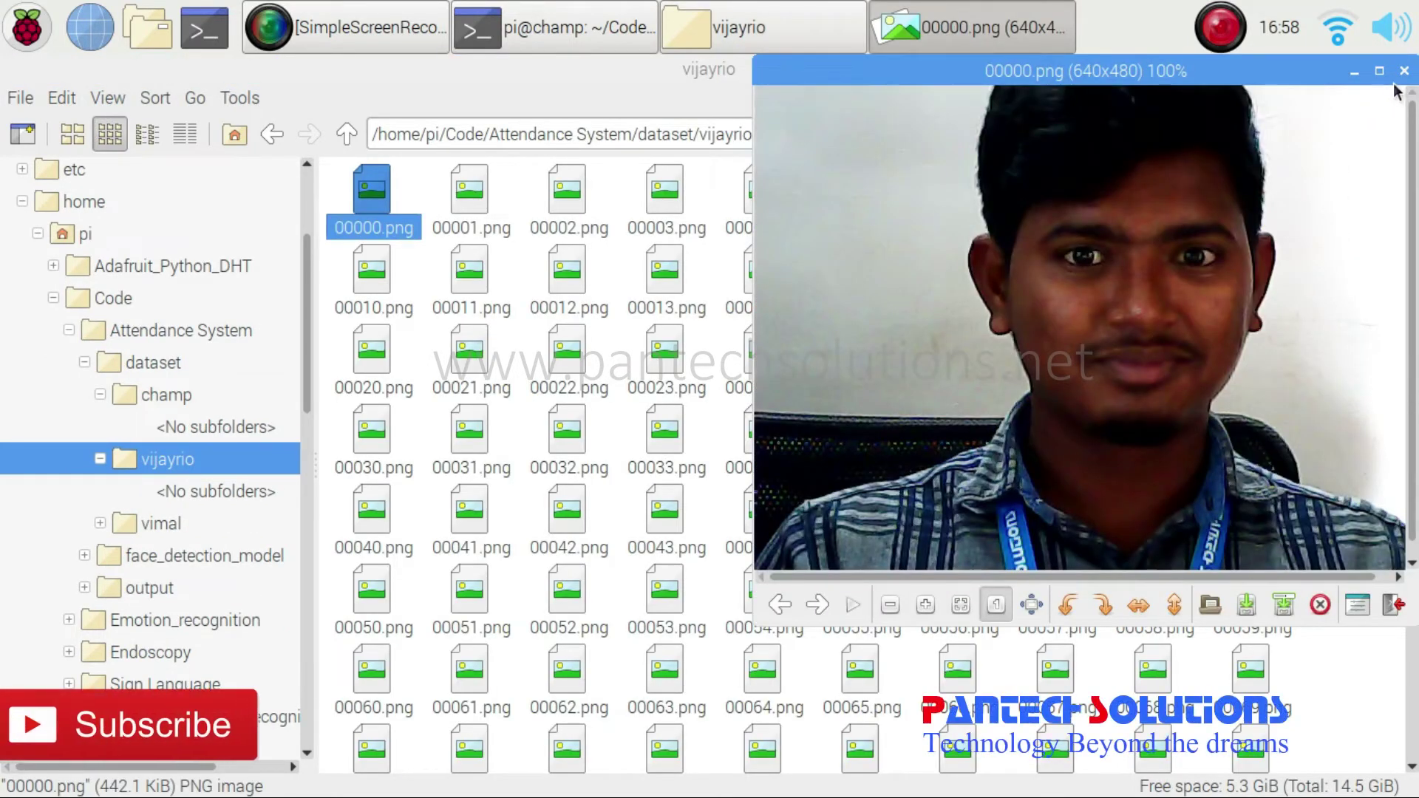
{"action": "left_click", "coordinate": [1404, 70]}
{"action": "left_click", "coordinate": [899, 445]}
Open the vimal folder, preview its first image, then return to the dataset folder.
{"action": "key", "text": "BackSpace"}
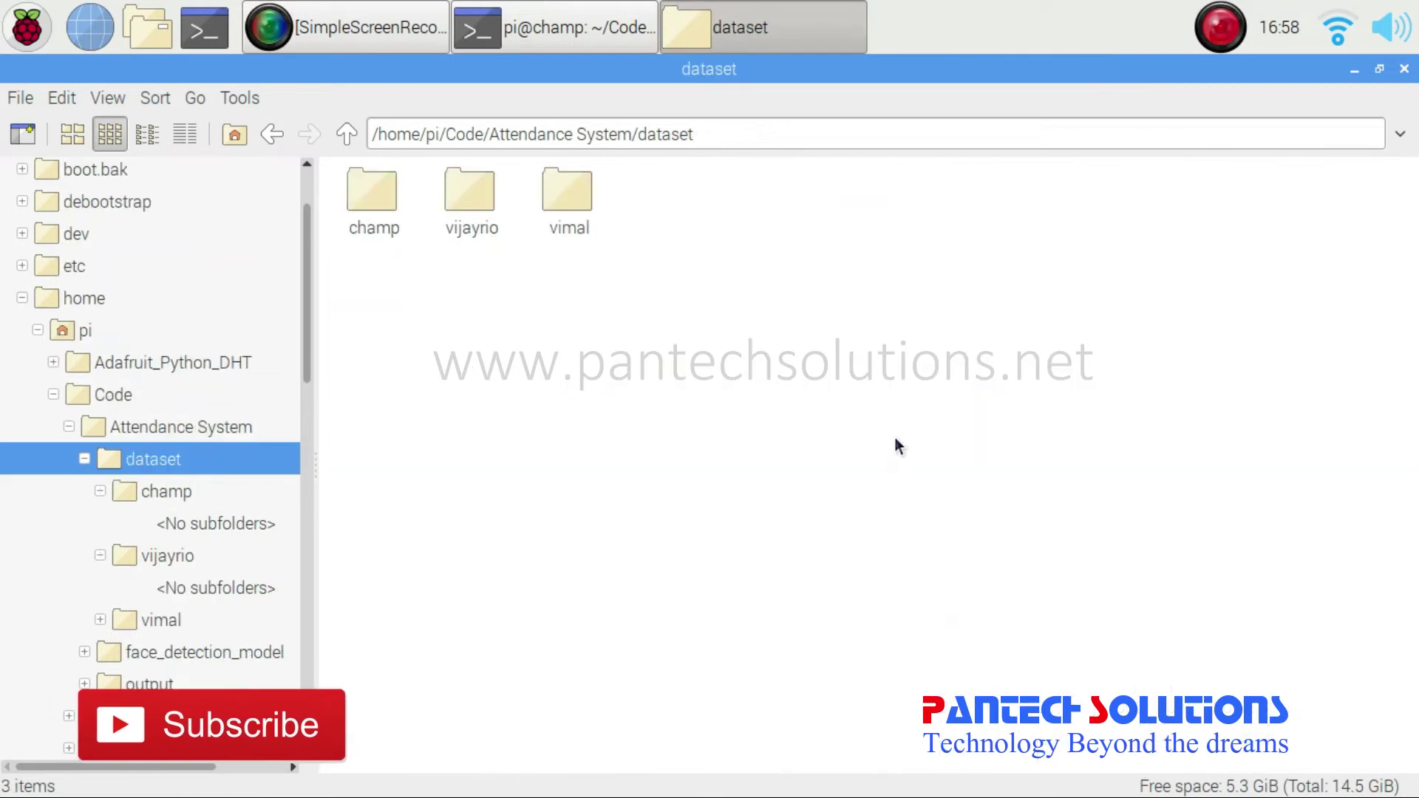
{"action": "key", "text": "Right"}
{"action": "key", "text": "Right"}
{"action": "key", "text": "Right"}
{"action": "key", "text": "Return"}
{"action": "key", "text": "Right"}
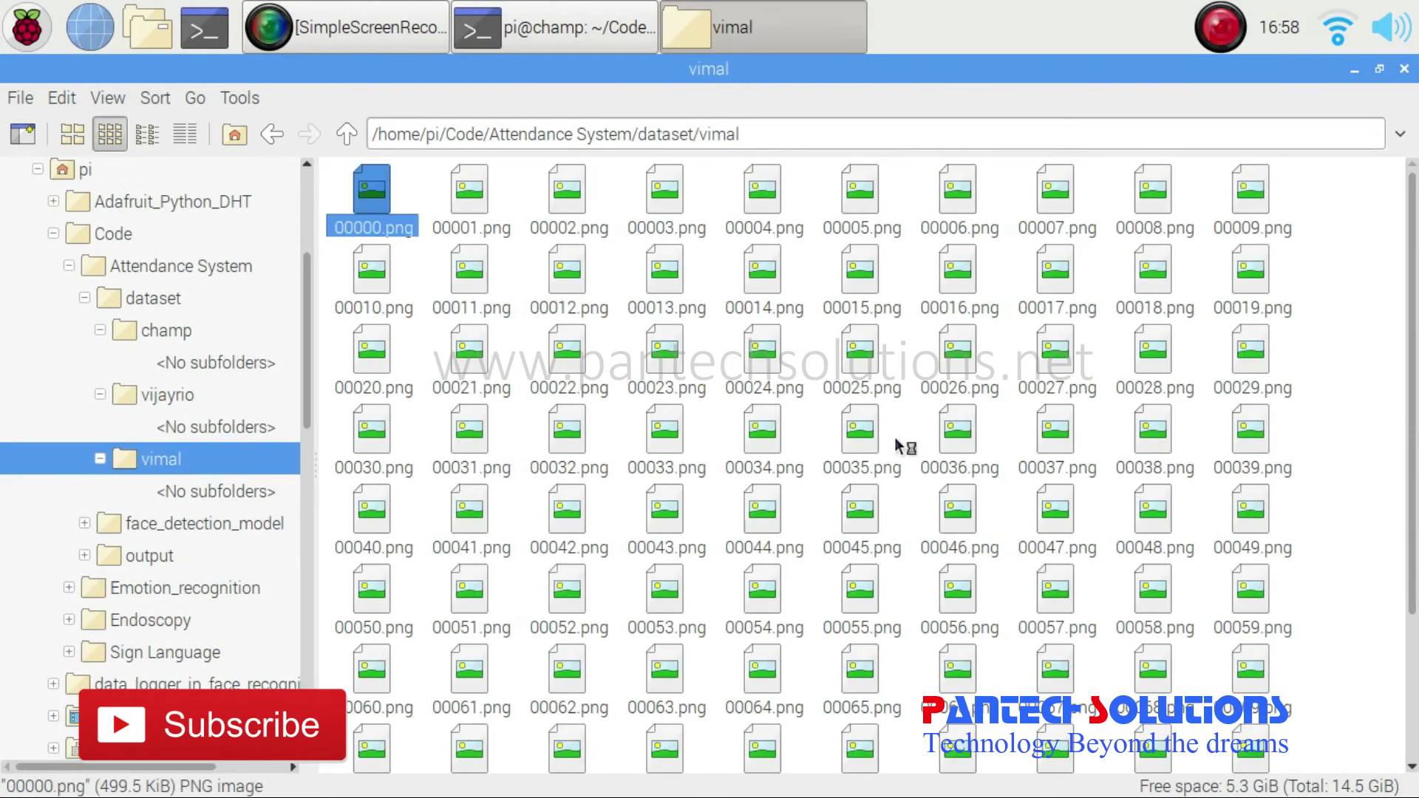
{"action": "key", "text": "Return"}
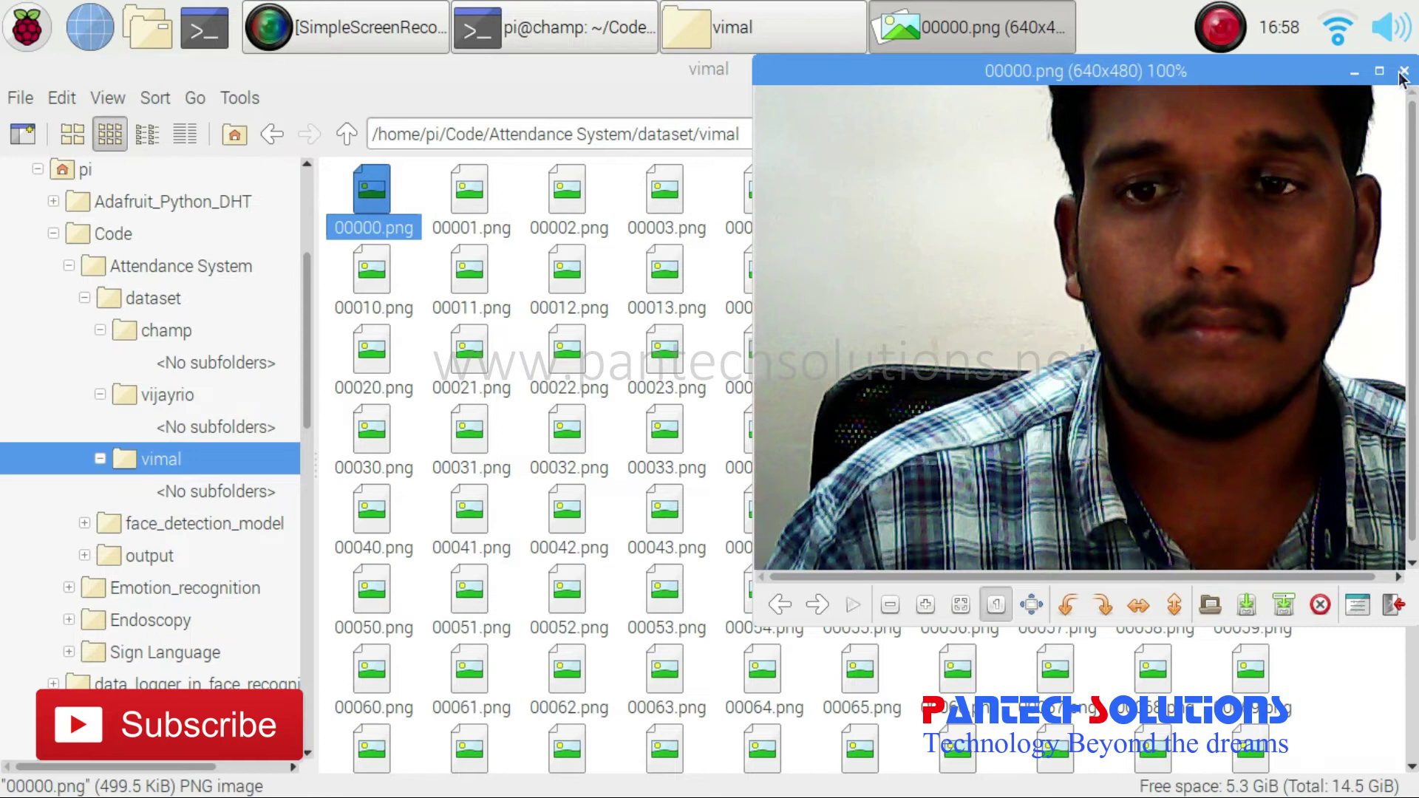
{"action": "left_click", "coordinate": [1404, 70]}
{"action": "key", "text": "BackSpace"}
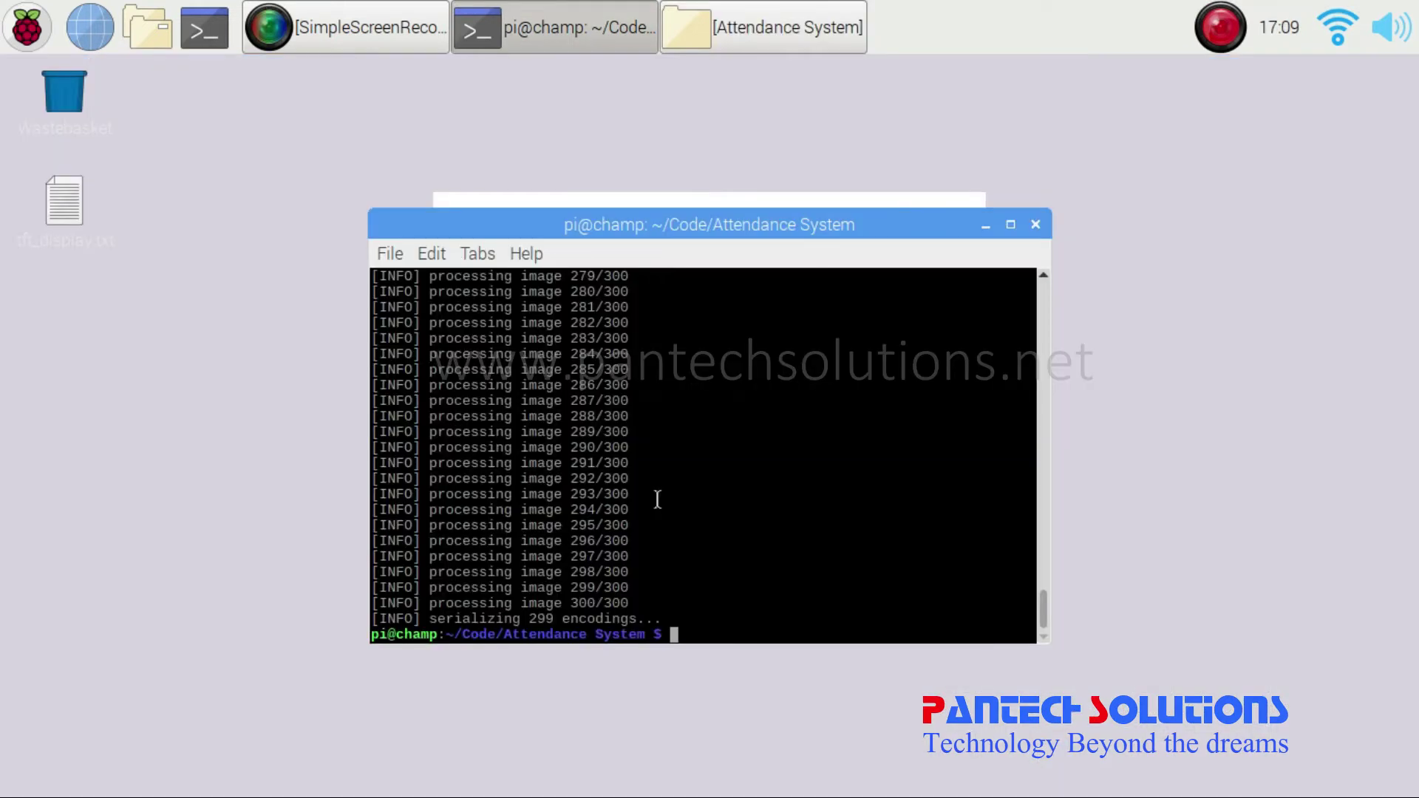
Recall and run train_model.py with the embeddings, recognizer and le options.
{"action": "key", "text": "Up"}
{"action": "key", "text": "Up"}
{"action": "key", "text": "Up"}
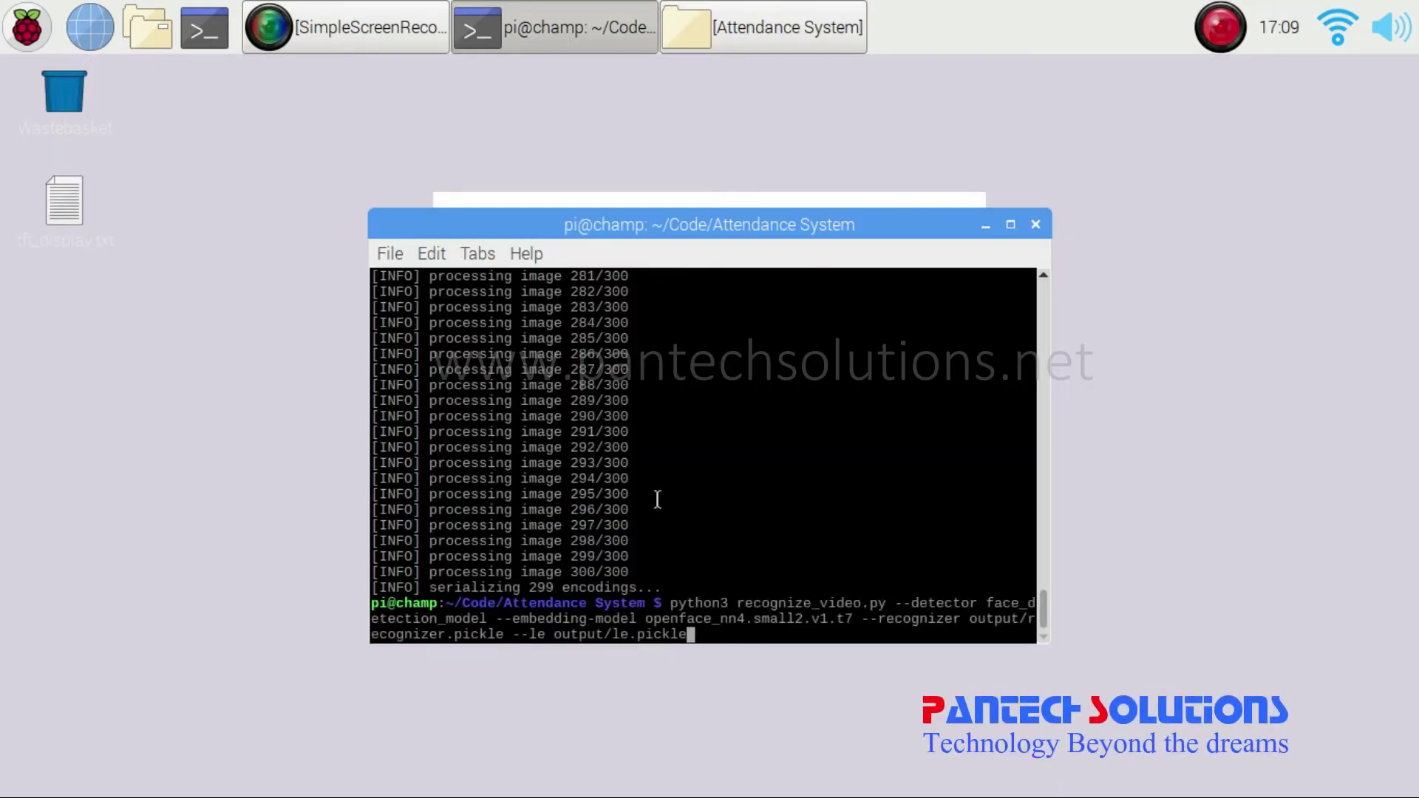
{"action": "key", "text": "Up"}
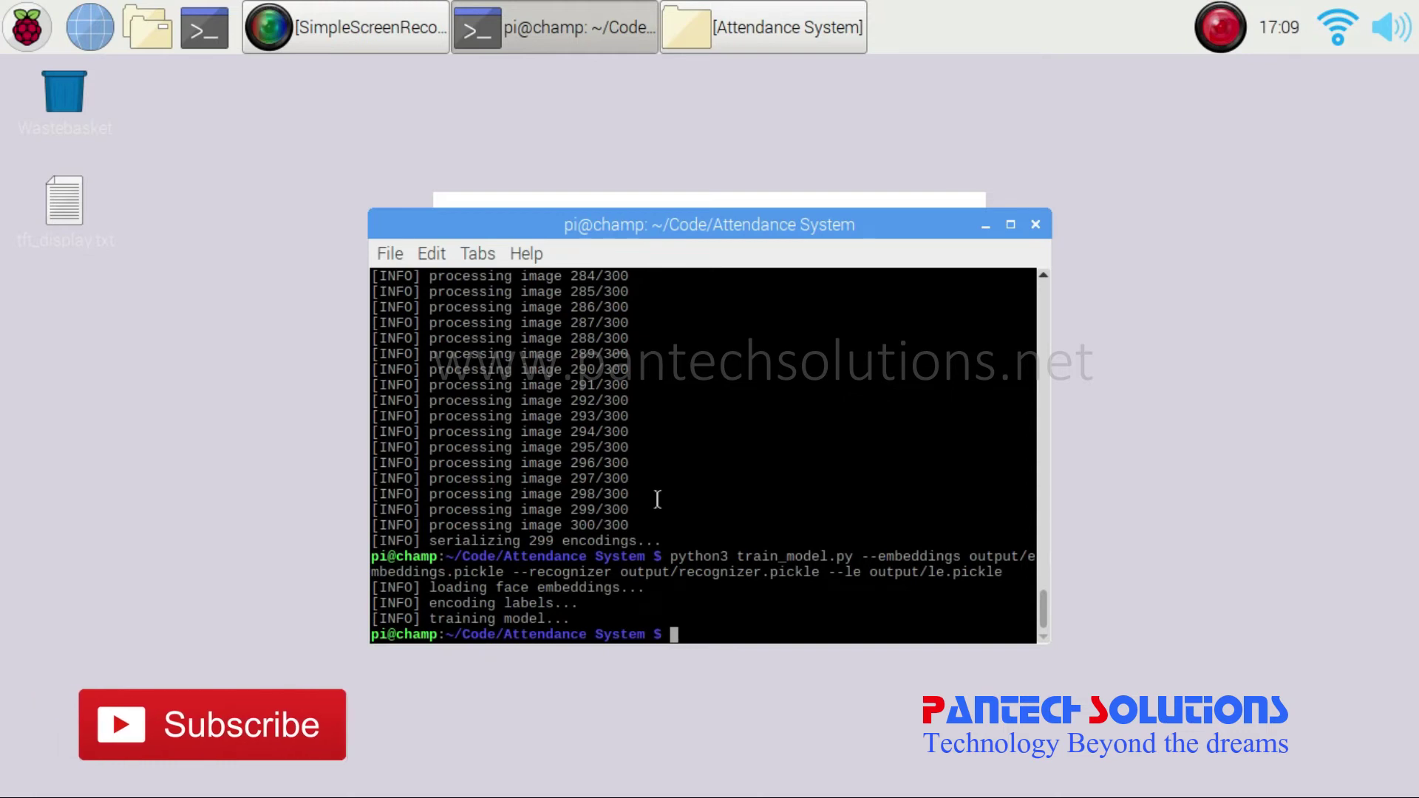
{"action": "key", "text": "Up"}
{"action": "key", "text": "Up"}
{"action": "key", "text": "Up"}
{"action": "key", "text": "Up"}
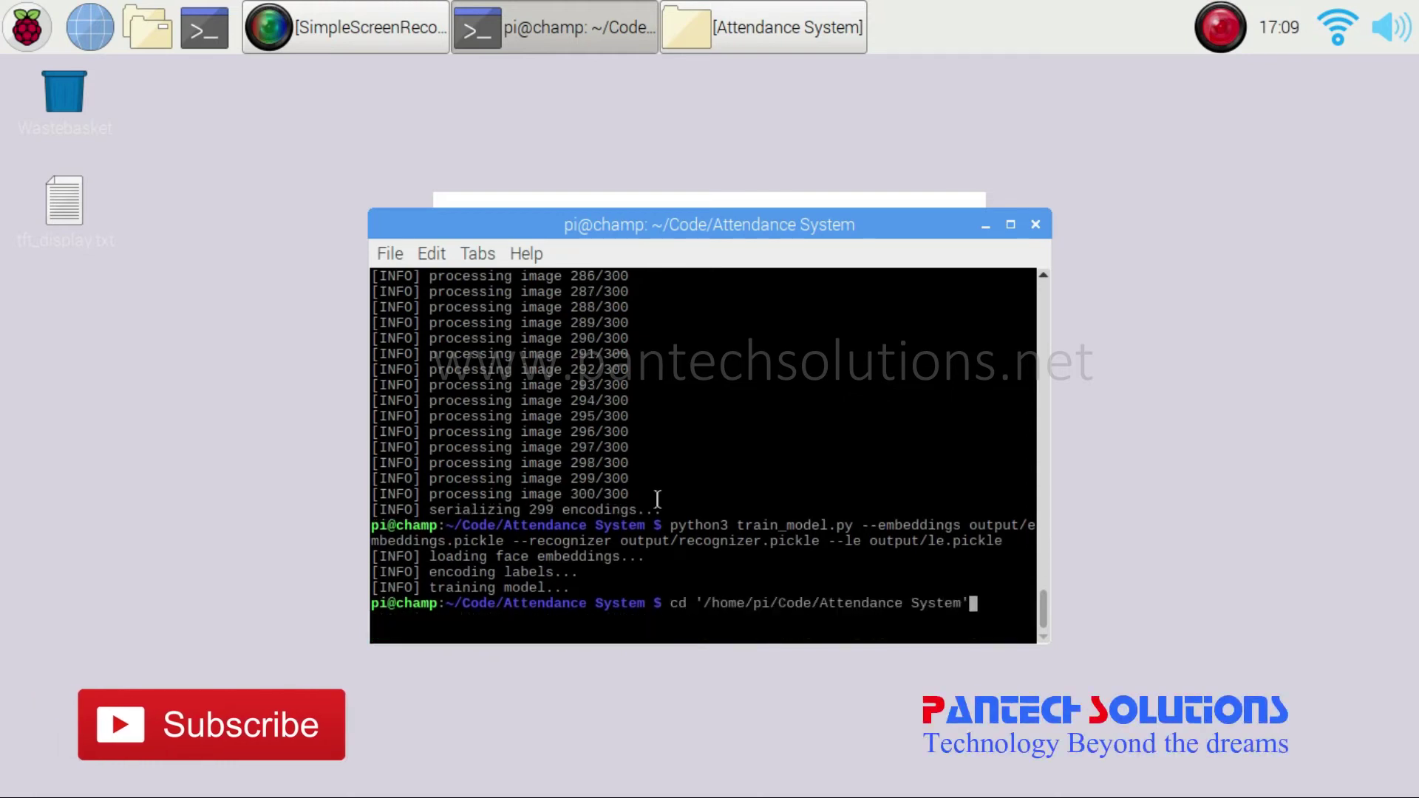
Run recognize_video.py with detector, embedding-model, recognizer and le paths to identify champ.
{"action": "key", "text": "Down"}
{"action": "key", "text": "Up"}
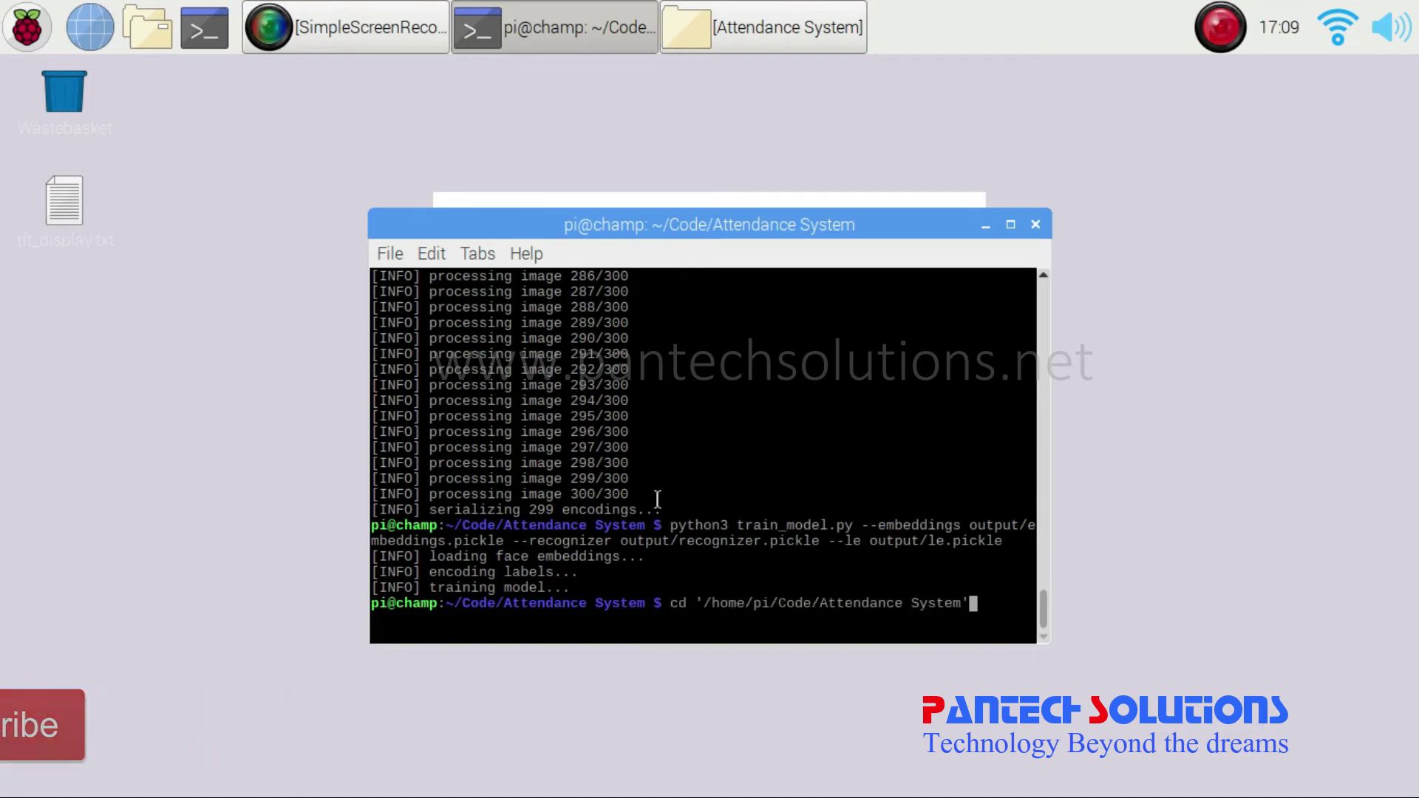
{"action": "key", "text": "Up"}
{"action": "key", "text": "Return"}
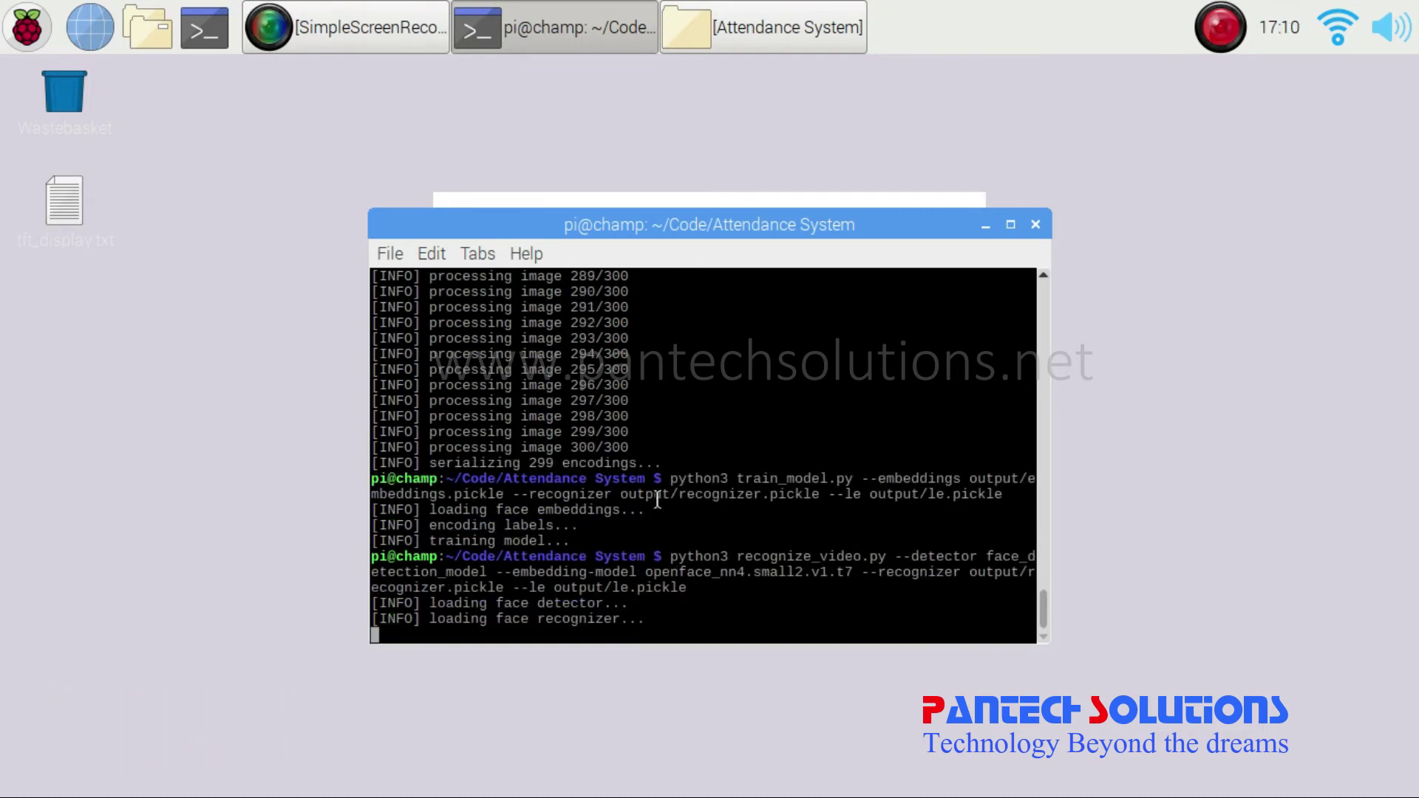